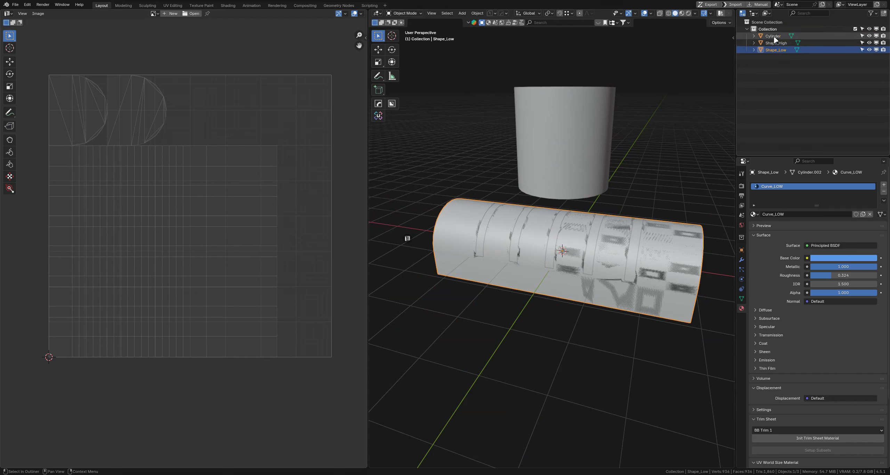
Inspect the Cylinder, Shape_High and Shape_Low objects and their UV layouts one after another
click(773, 36)
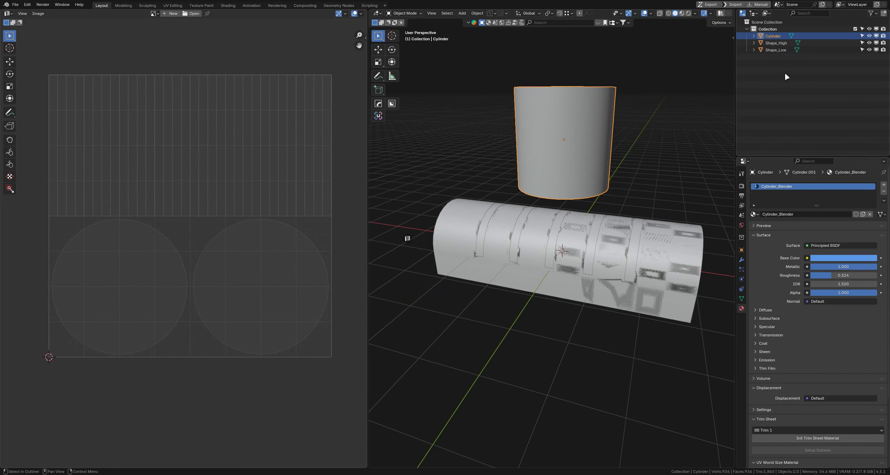
click(779, 43)
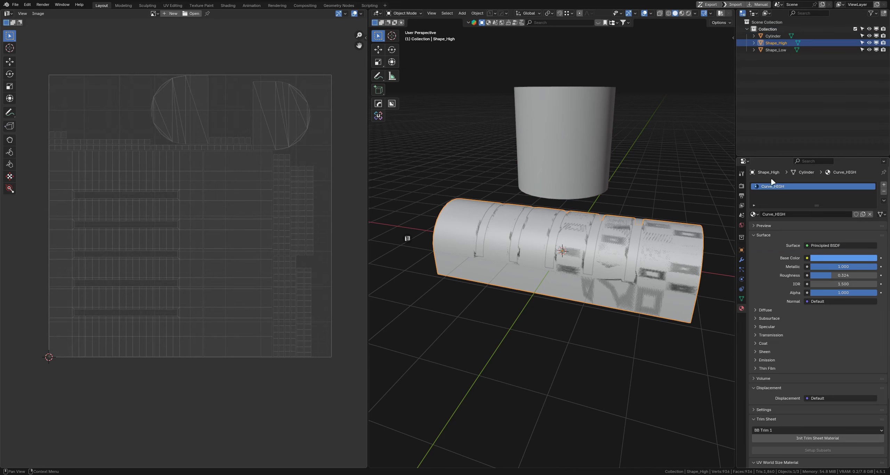
click(774, 50)
click(611, 131)
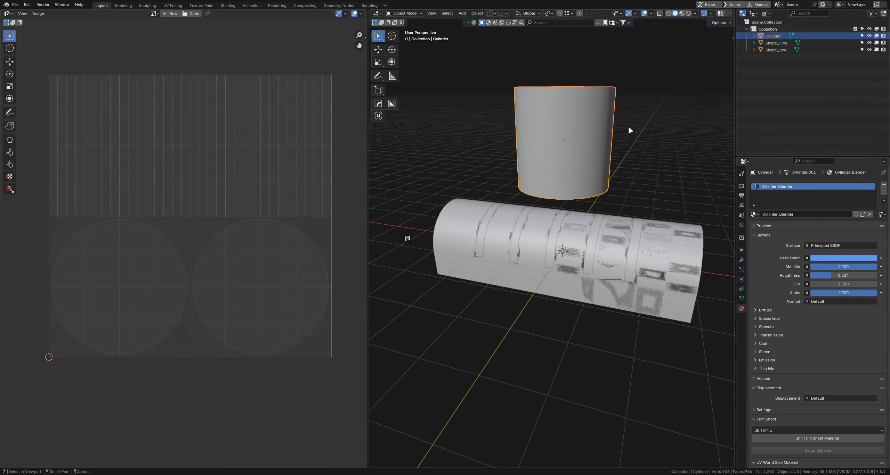
Switch to Marmoset Toolbag and add a new bake project to the empty scene
click(668, 135)
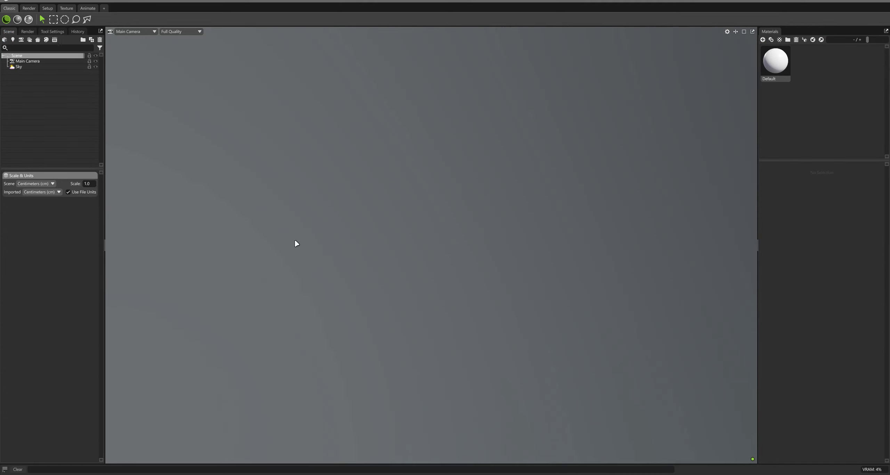
click(38, 41)
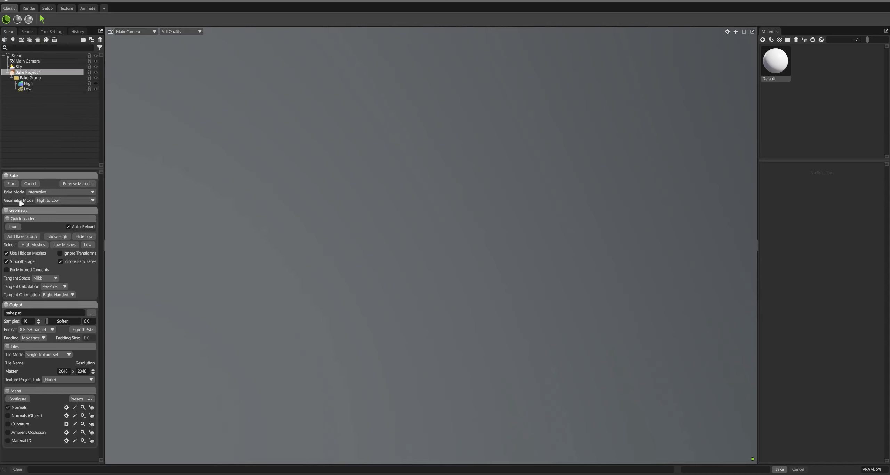
Set the bake project's geometry mode to Low to Low
click(62, 201)
click(59, 215)
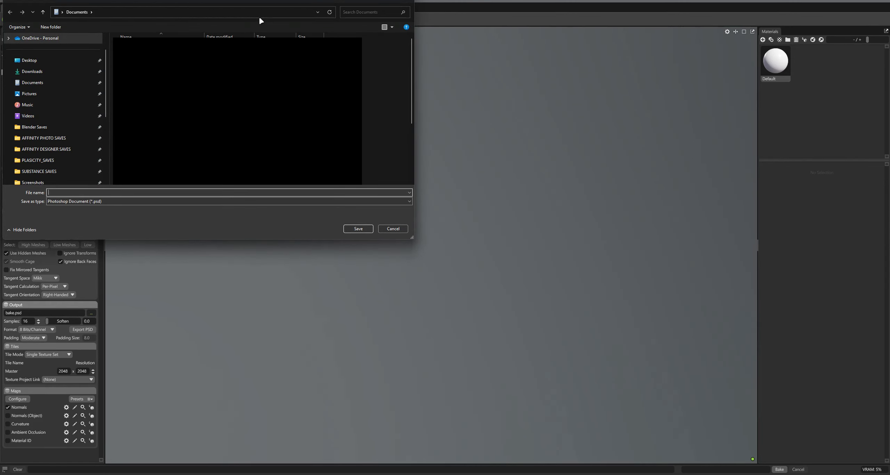
Paste the project path into the save dialog and open the Cylinder_Low_Baked_Textures folder
click(253, 14)
text(G:\Blender Saves\Low to Low bake Test)
key(Return)
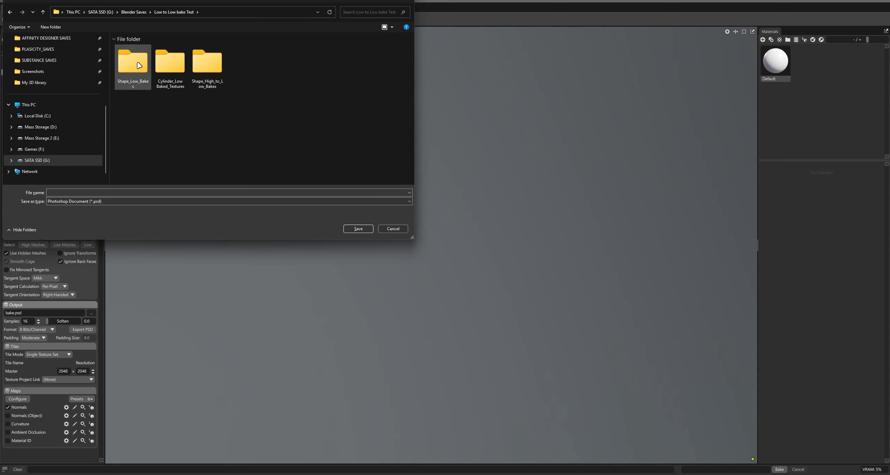
click(170, 64)
double_click(170, 64)
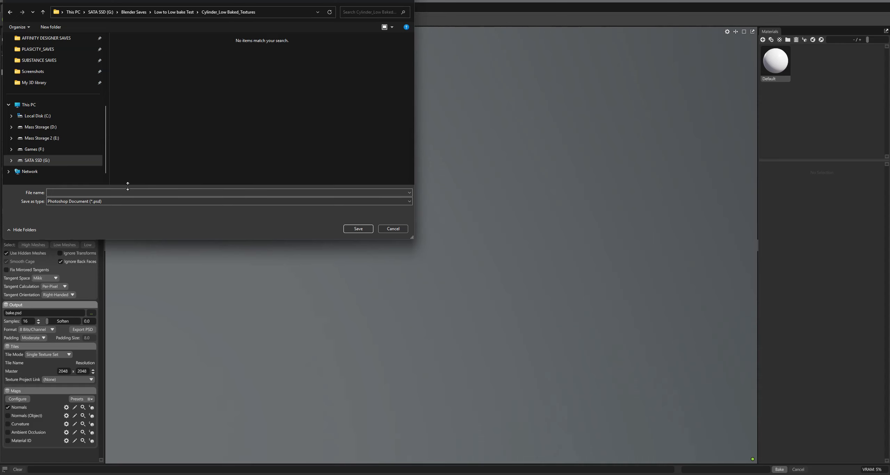
Set the output file type to Targa Image (*.tga), give it a Cylinder file name, and save
click(117, 202)
click(107, 214)
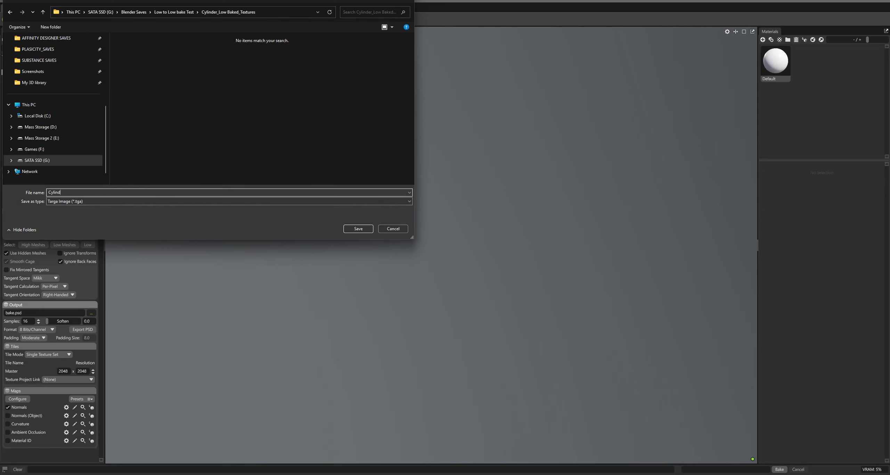
key(Return)
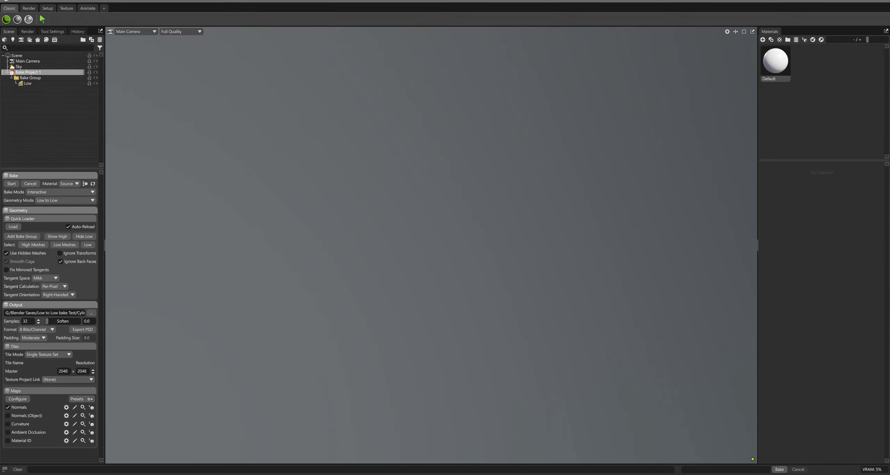
Load the Cylinder mesh into the bake group's Low slot and reselect the bake project
mouse_move(41, 101)
mouse_down()
mouse_move(34, 85)
mouse_move(39, 97)
mouse_move(48, 96)
mouse_move(35, 87)
mouse_up()
click(28, 94)
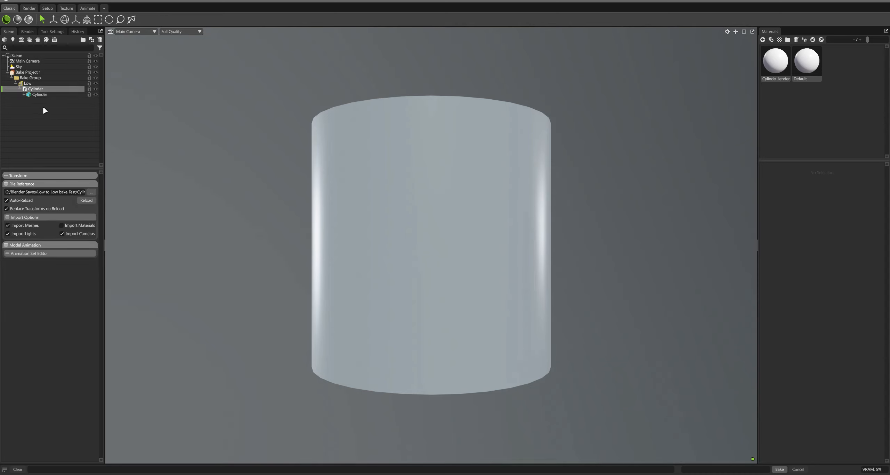
click(32, 73)
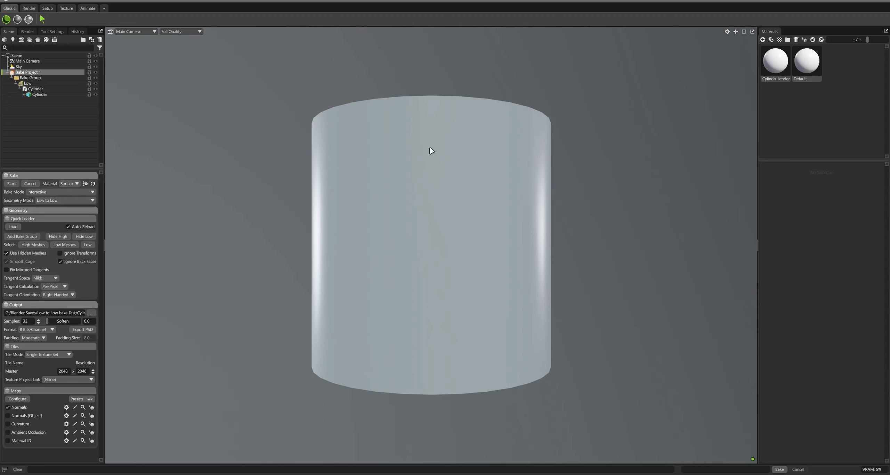
Set the Cylinder_Blender material's surface mode to Bevel
click(776, 70)
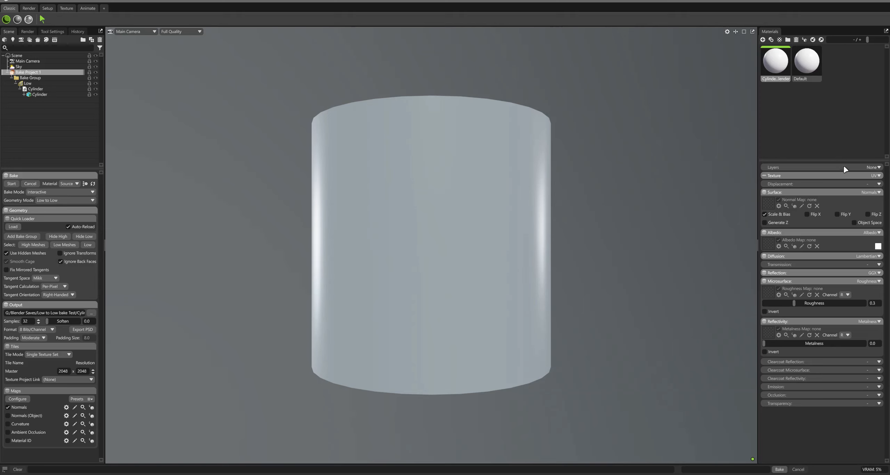
click(878, 193)
click(861, 224)
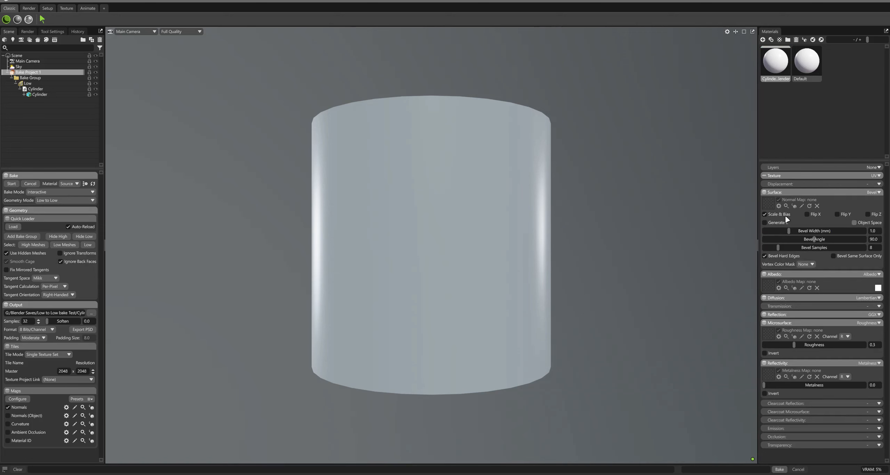
Increase the bevel width to about 55.7 mm
drag(586, 150, 555, 176)
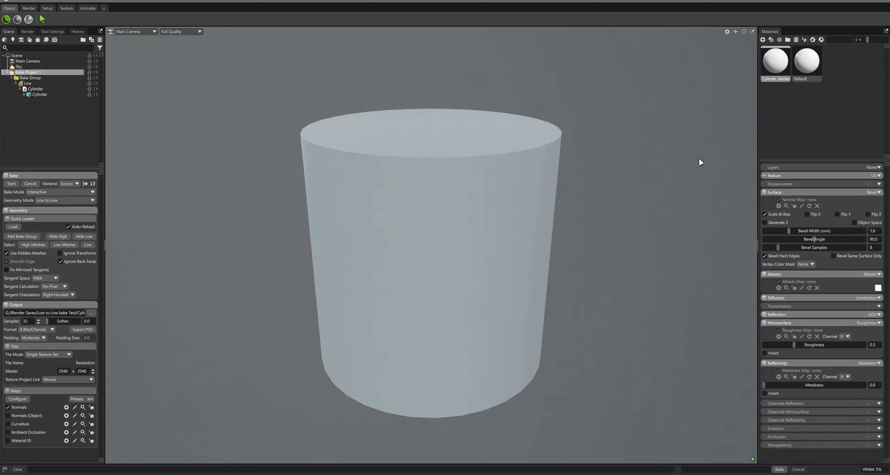
drag(789, 232, 848, 231)
Switch the bake material preview from Source to Result
click(70, 187)
click(72, 196)
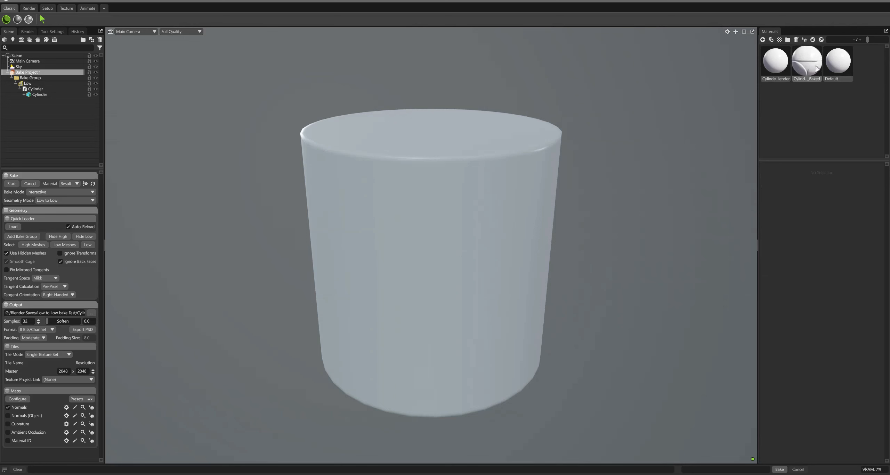
Compare the baked material with the source material and set its bevel width to about 43.82 mm
click(814, 66)
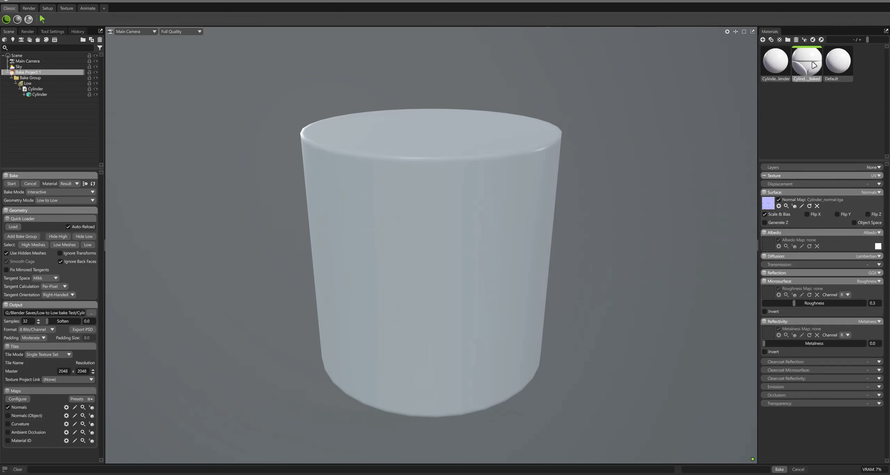
click(780, 70)
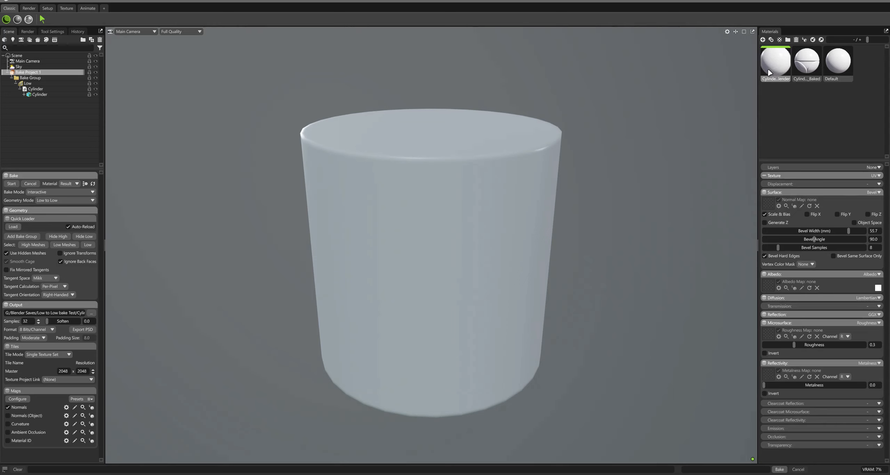
mouse_move(849, 231)
mouse_down()
mouse_move(819, 231)
mouse_move(856, 231)
mouse_move(791, 232)
mouse_move(843, 232)
mouse_up()
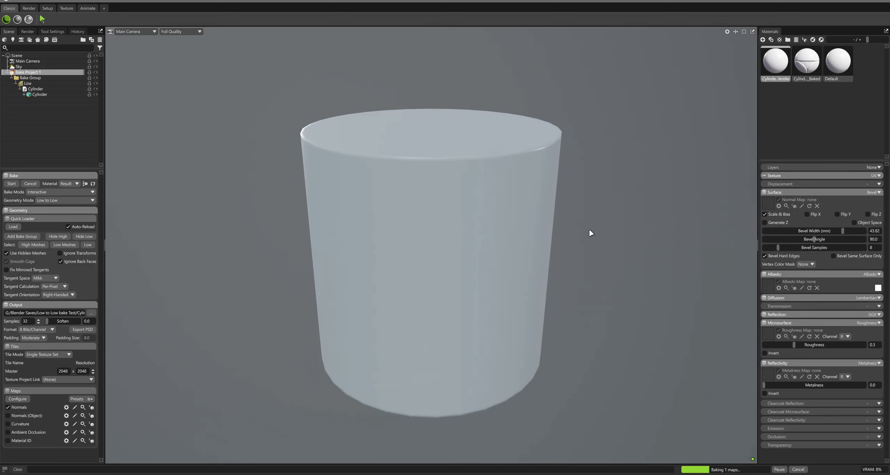
Start a new scene and add a new bake project
click(22, 1)
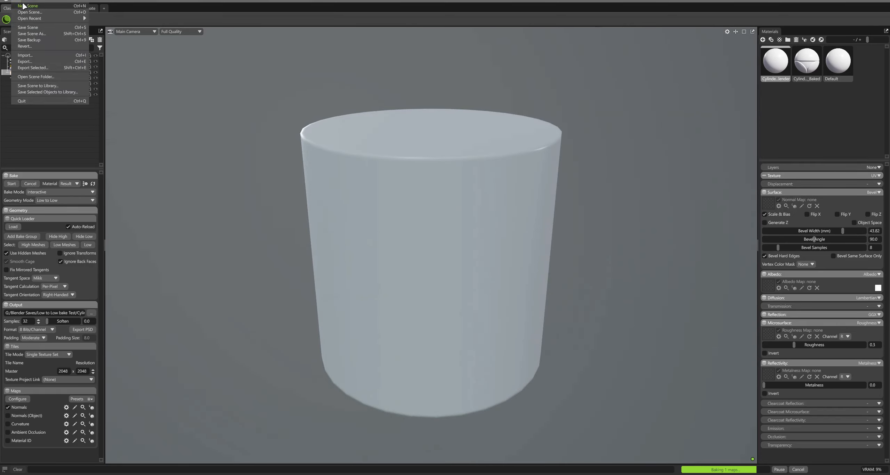
click(23, 6)
click(468, 260)
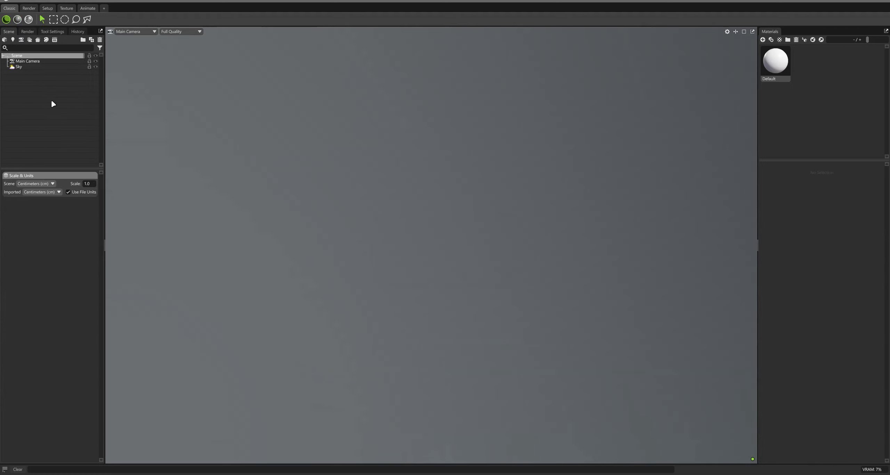
click(38, 40)
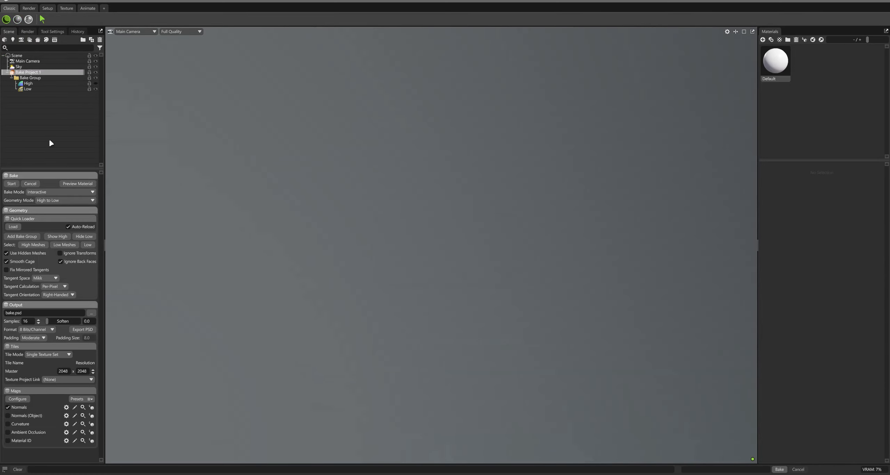
Set the new bake project's geometry mode to Low to Low
click(56, 201)
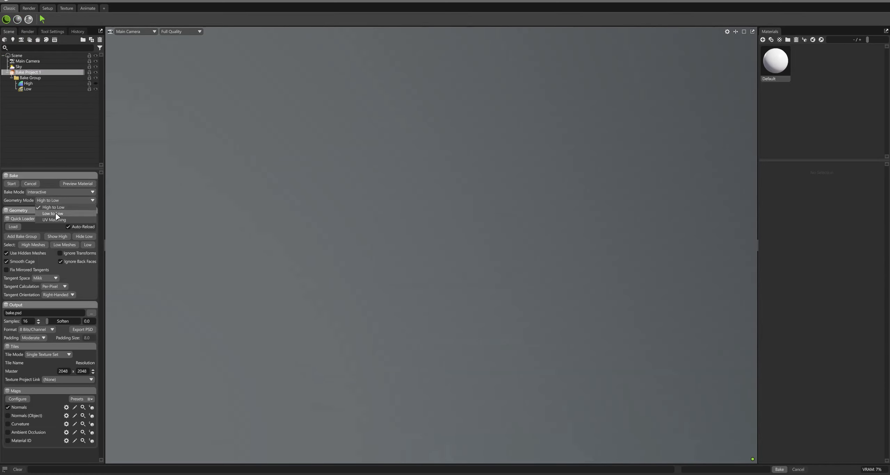
click(57, 214)
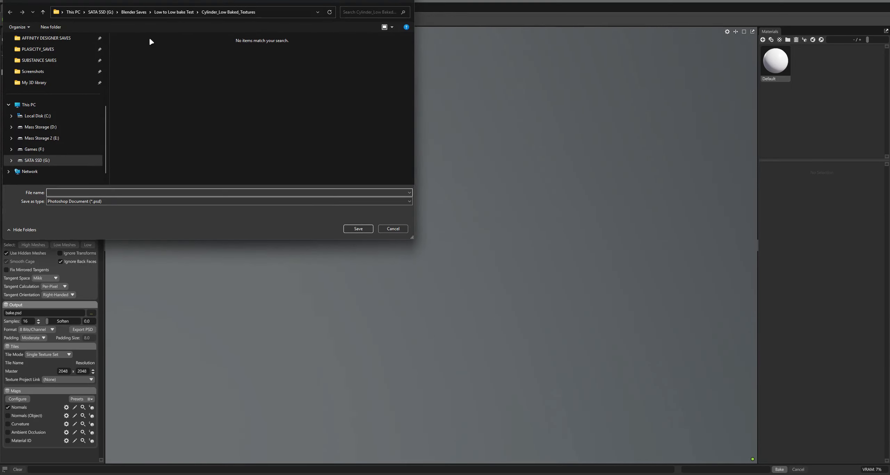
Go up to the Low to Low bake Test folder and open Shape_Low_Bakes
click(177, 12)
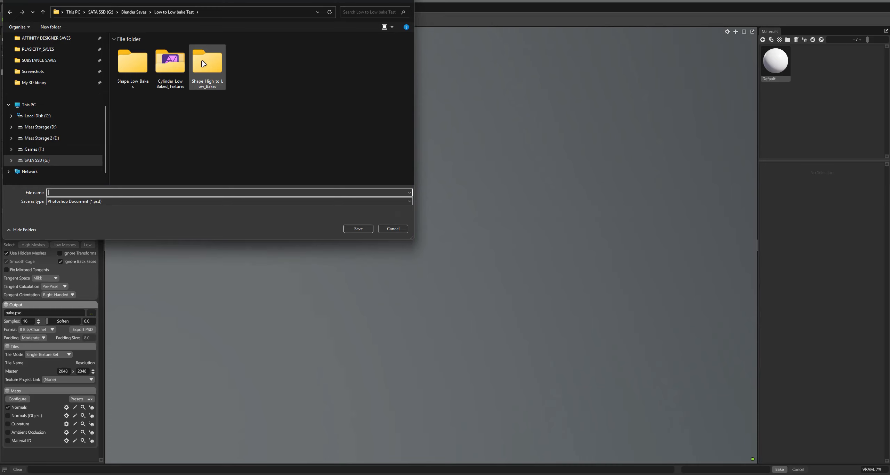
double_click(133, 64)
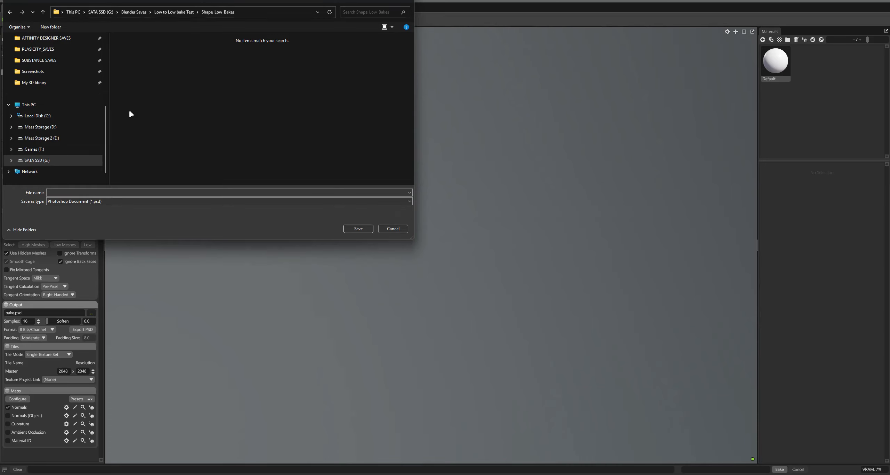
Save the output as a Targa Image (*.tga) named Shape.tga
click(111, 201)
click(160, 221)
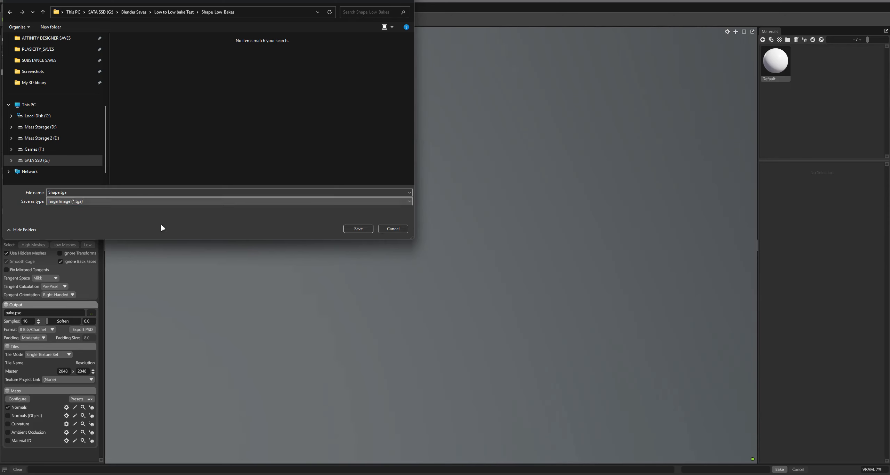
click(361, 230)
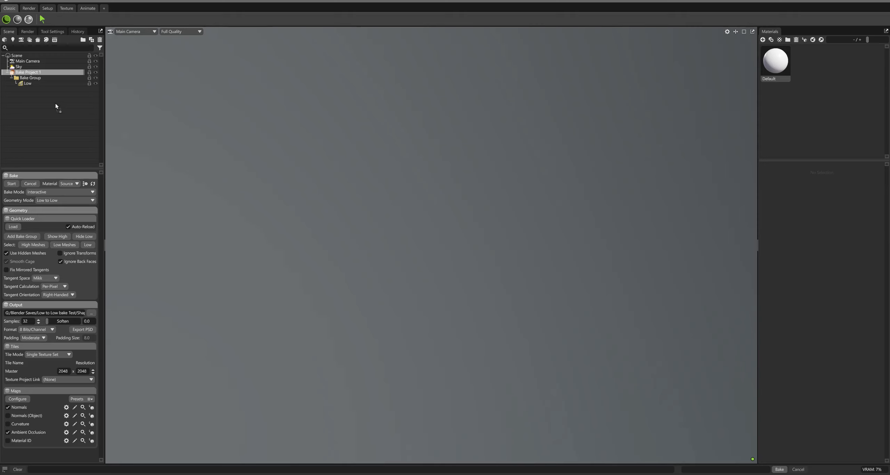
Import the Shape_High mesh and move it into the bake group's Low slot
drag(55, 104, 37, 111)
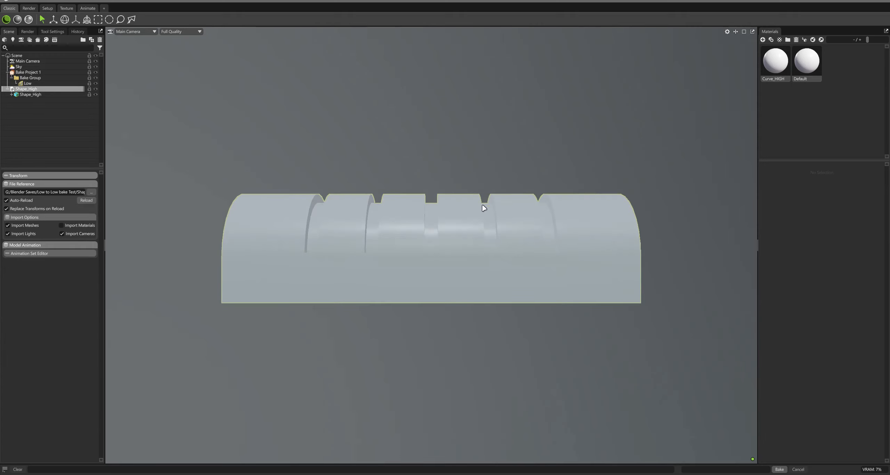
click(30, 89)
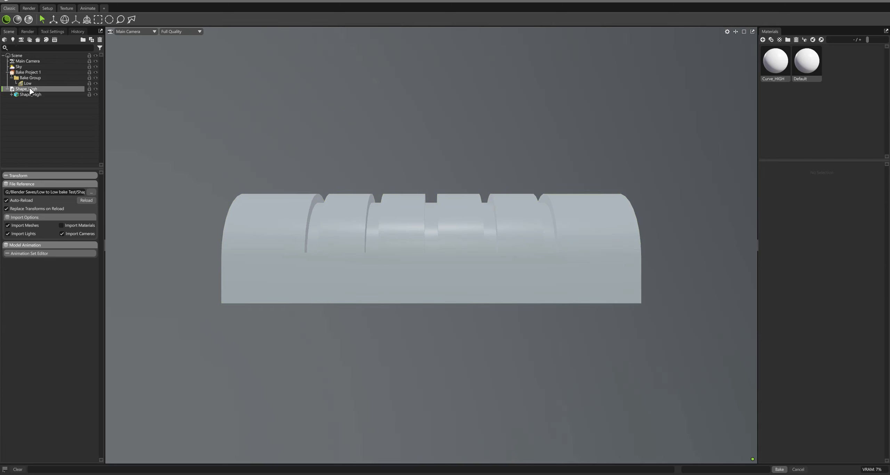
drag(31, 88, 28, 84)
click(31, 73)
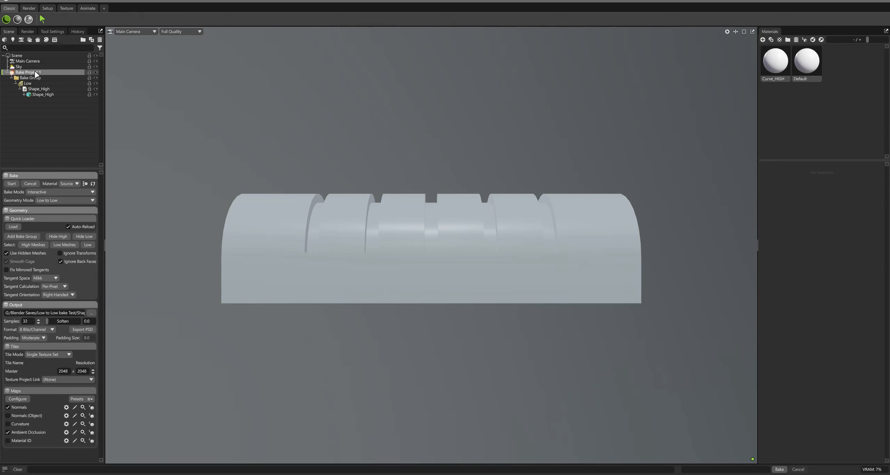
Set the Curve_HIGH material's surface mode to Bevel
click(777, 64)
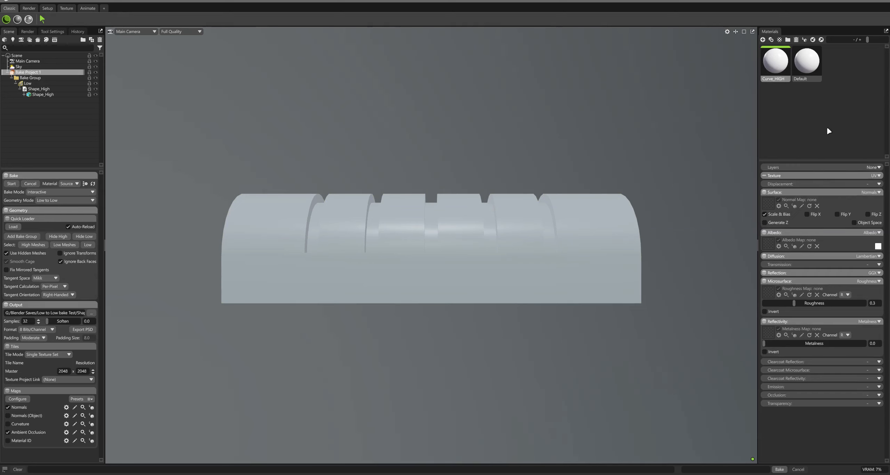
click(874, 192)
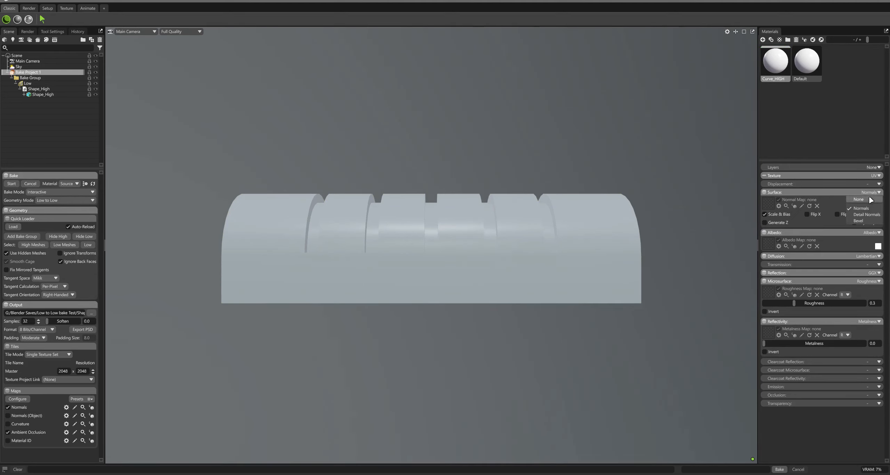
click(859, 221)
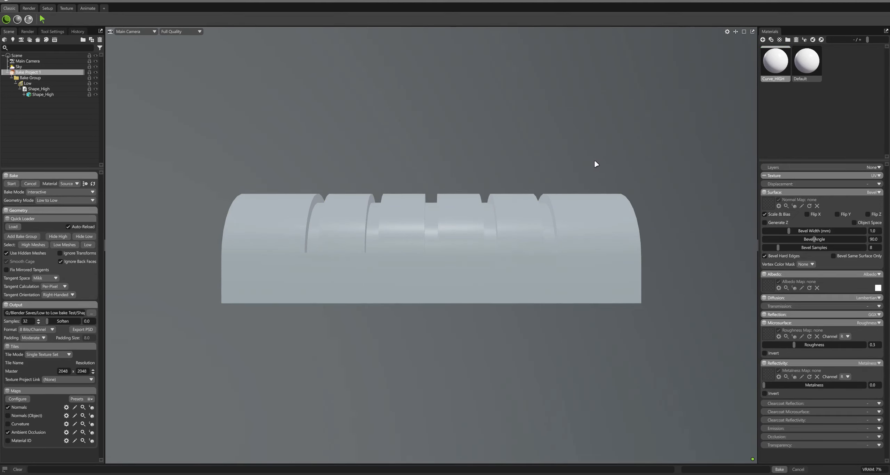
drag(595, 164, 569, 170)
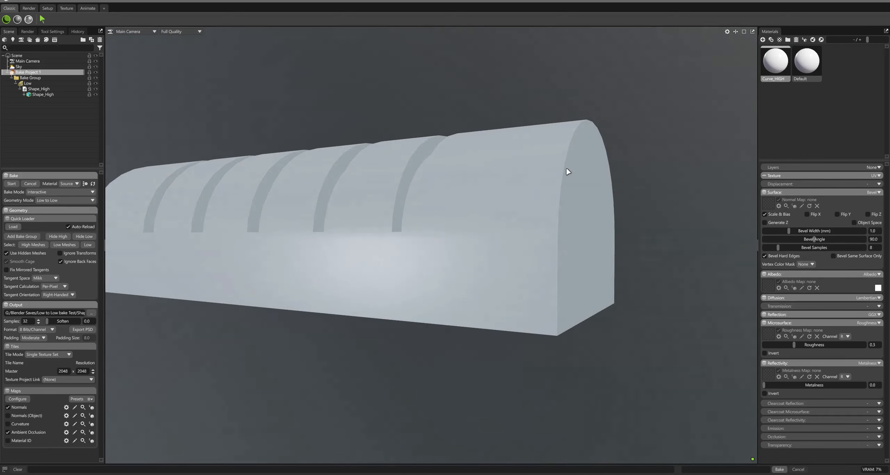
Set the Curve_HIGH bevel width to about 56.46 mm and switch the bake preview material to Result
drag(797, 231, 840, 231)
drag(840, 231, 848, 231)
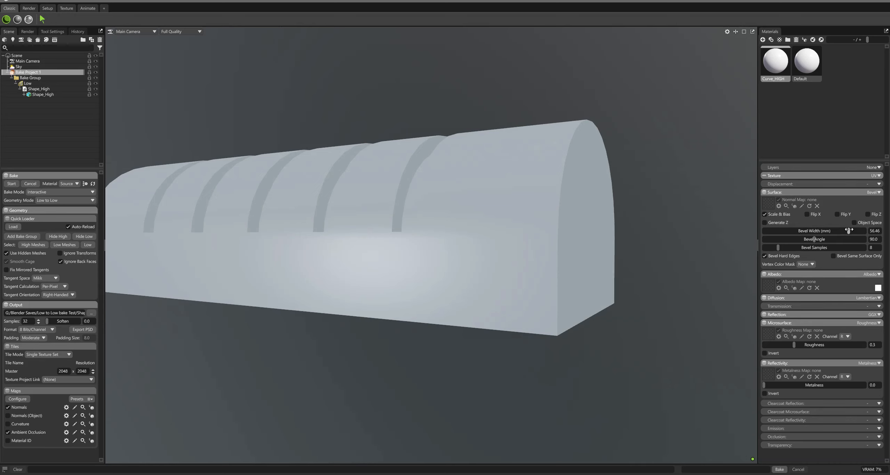
click(68, 184)
click(71, 197)
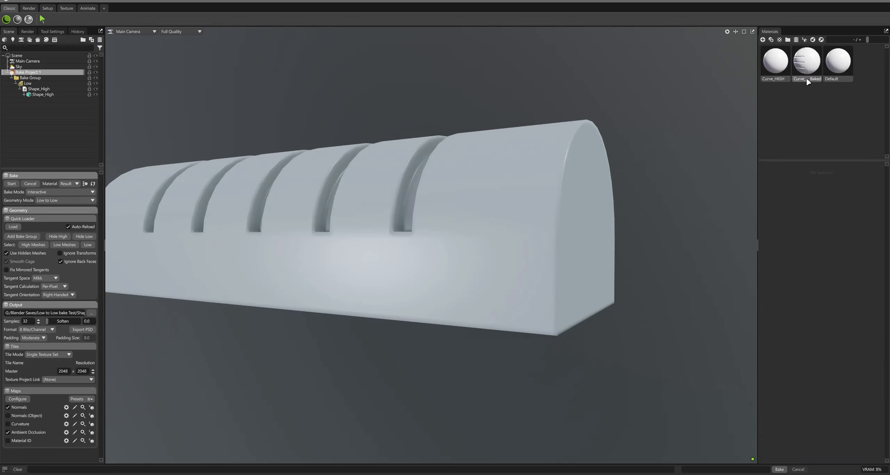
Increase the Curve_HIGH bevel width to about 68.78 mm
shift+drag(506, 210, 514, 210)
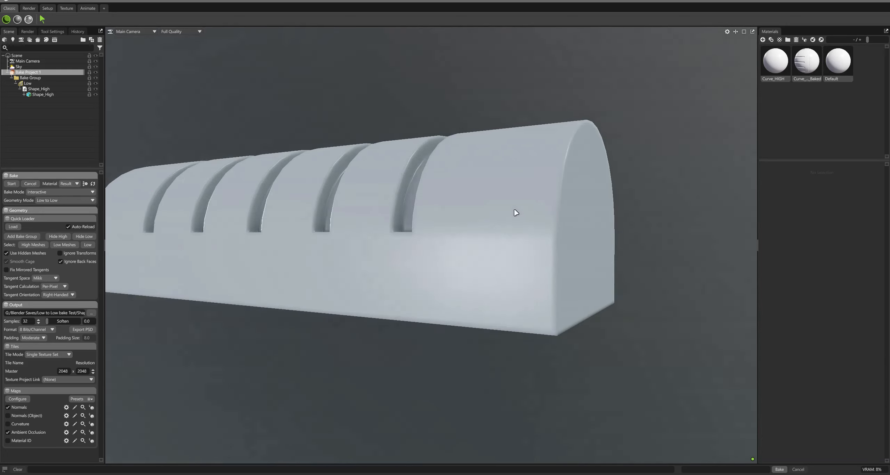
scroll(405, 233, up, 5)
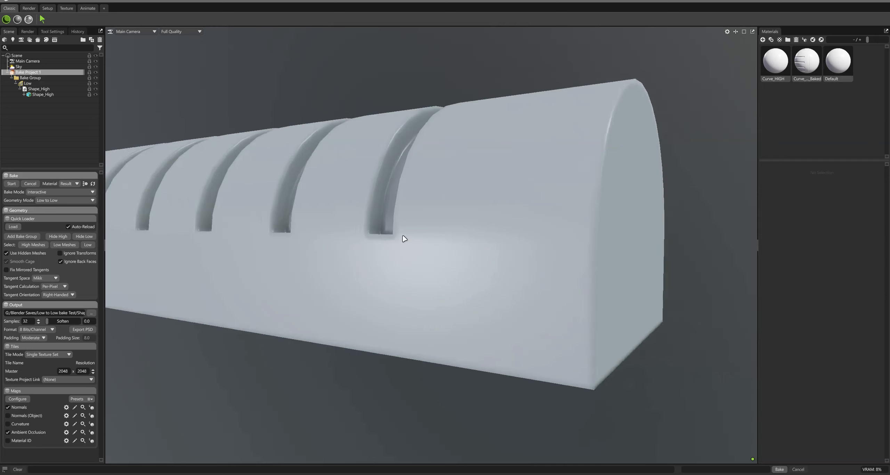
scroll(404, 239, down, 5)
click(774, 62)
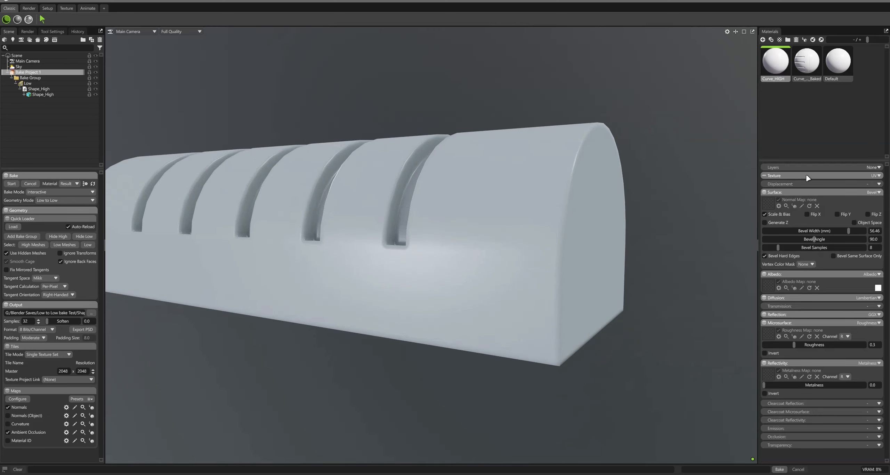
mouse_move(849, 231)
mouse_down()
mouse_move(856, 232)
mouse_move(778, 230)
mouse_move(854, 231)
mouse_up()
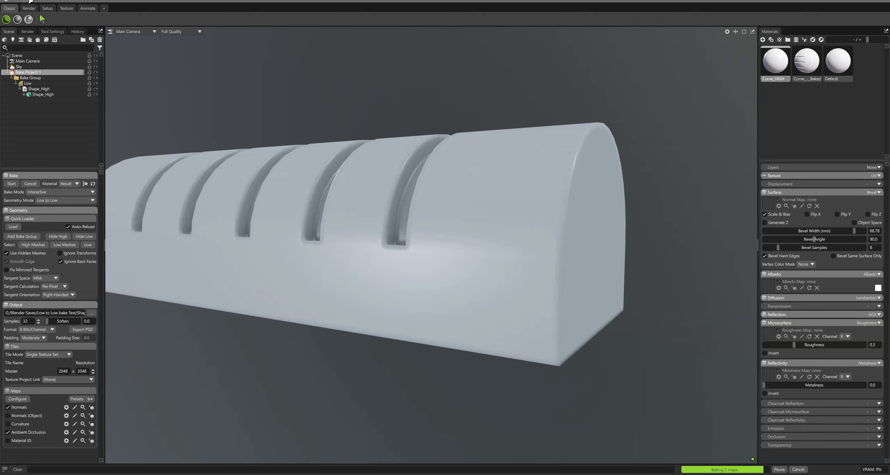
Start a new empty scene
click(16, 1)
click(21, 6)
click(469, 263)
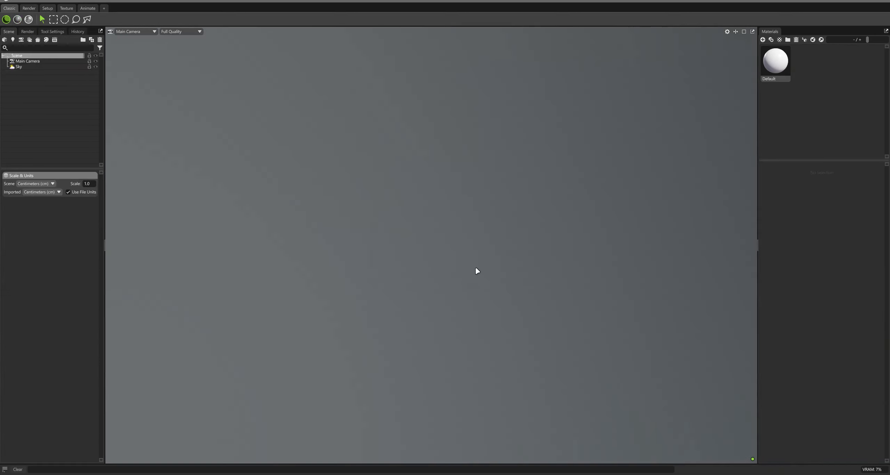
Add a new baker object to the scene
right_click(33, 81)
click(32, 77)
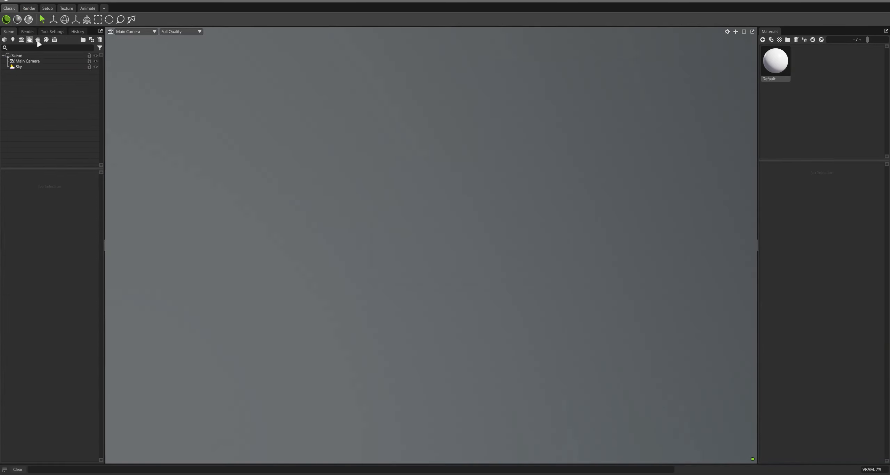
click(37, 39)
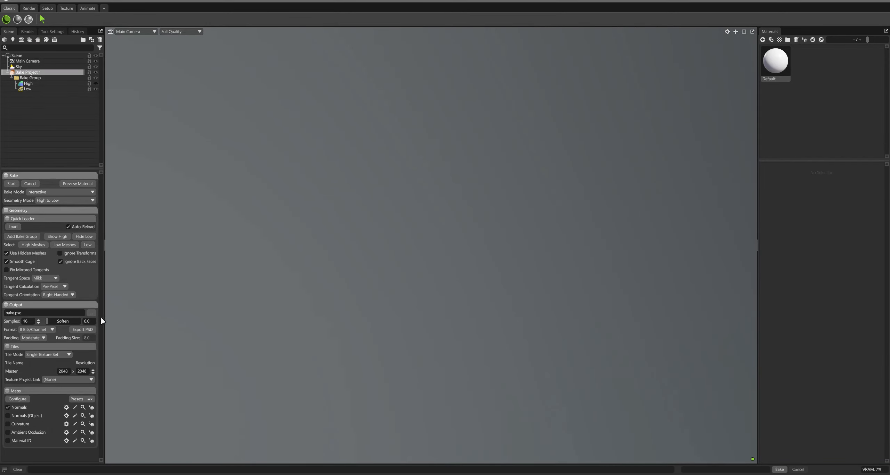
Set the bake output file to Shape in the Shape_High_to_Low_Bakes folder, pick its save type, and enable Ambient Occlusion
click(91, 313)
click(167, 12)
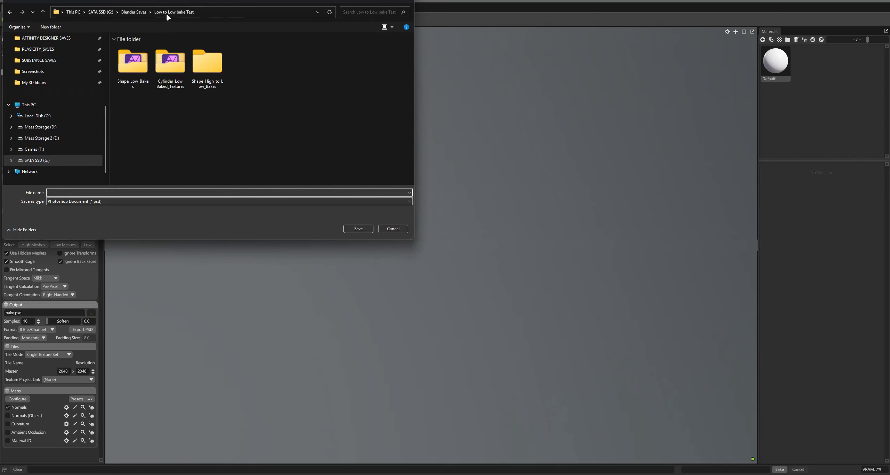
double_click(207, 64)
click(121, 194)
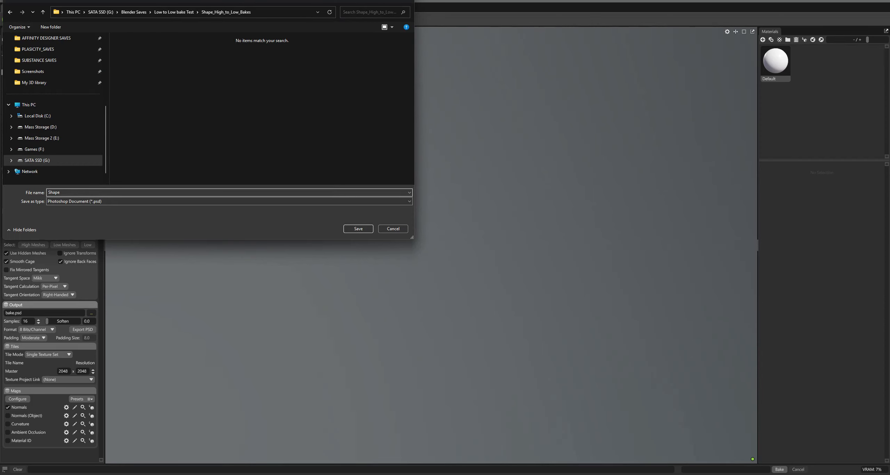
click(117, 201)
click(111, 211)
click(357, 229)
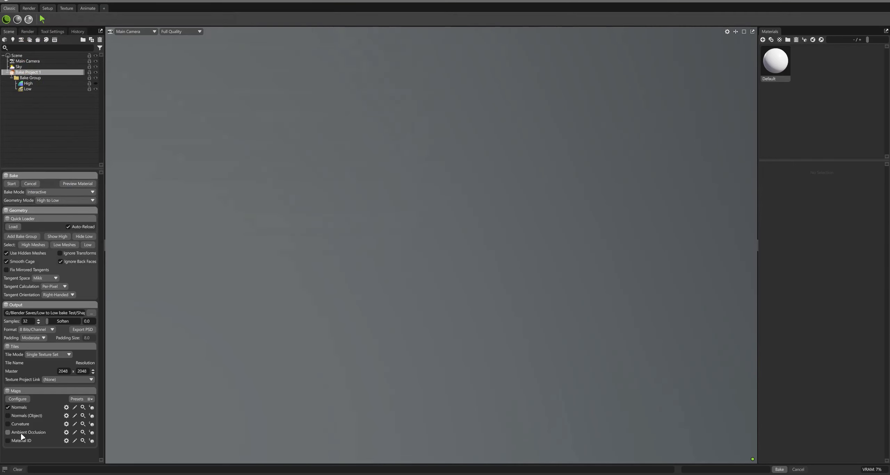
click(7, 433)
Place the Shape_High mesh in the High group and import Shape_Low into the Low group
drag(30, 94, 33, 84)
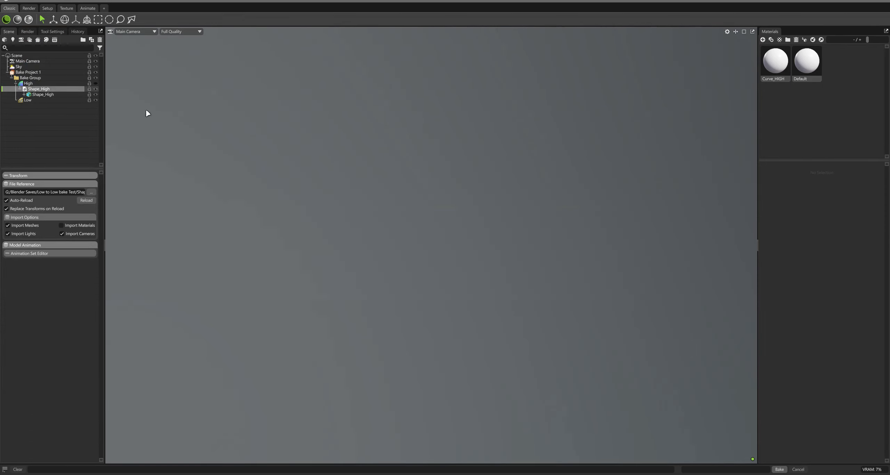
drag(132, 131, 130, 130)
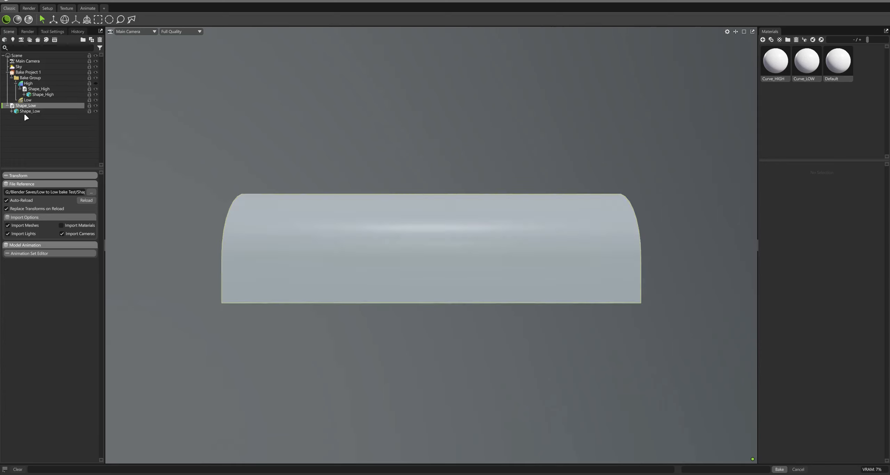
drag(31, 105, 32, 101)
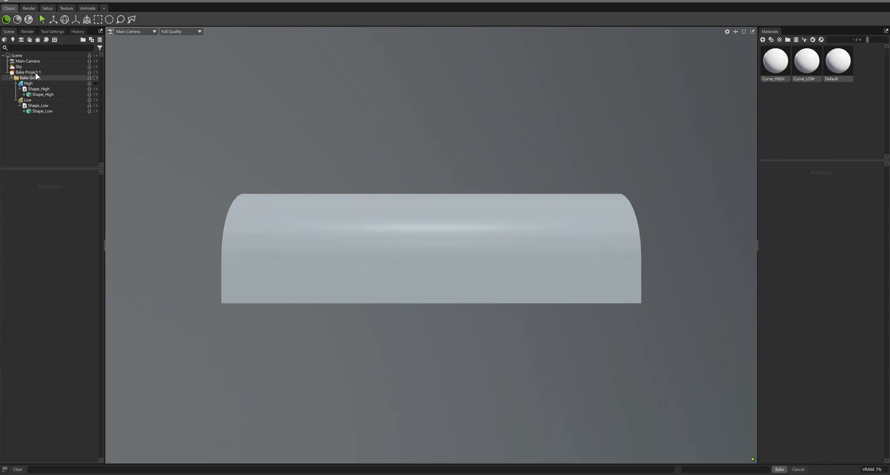
Inspect the Low group's cage around the shape mesh from different angles
click(28, 73)
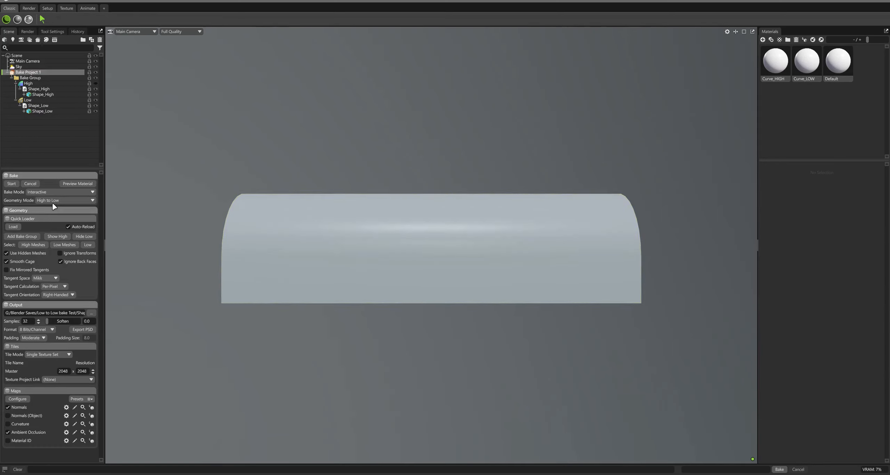
click(29, 100)
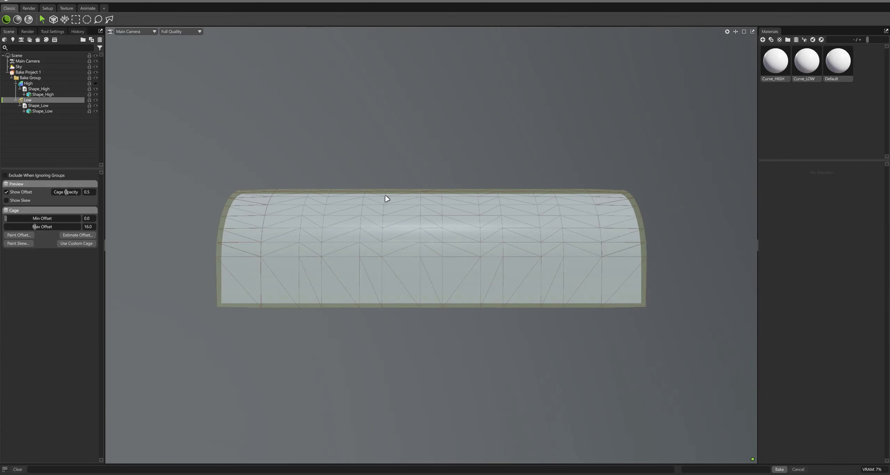
drag(506, 146, 482, 152)
click(49, 72)
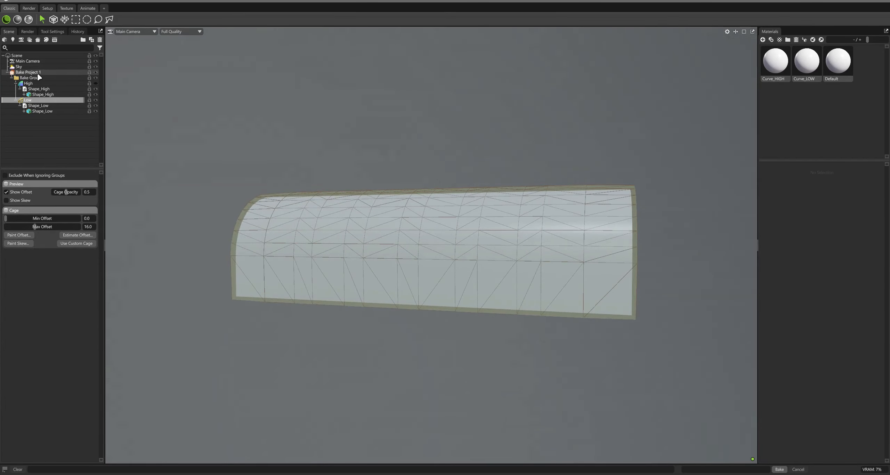
drag(540, 162, 453, 155)
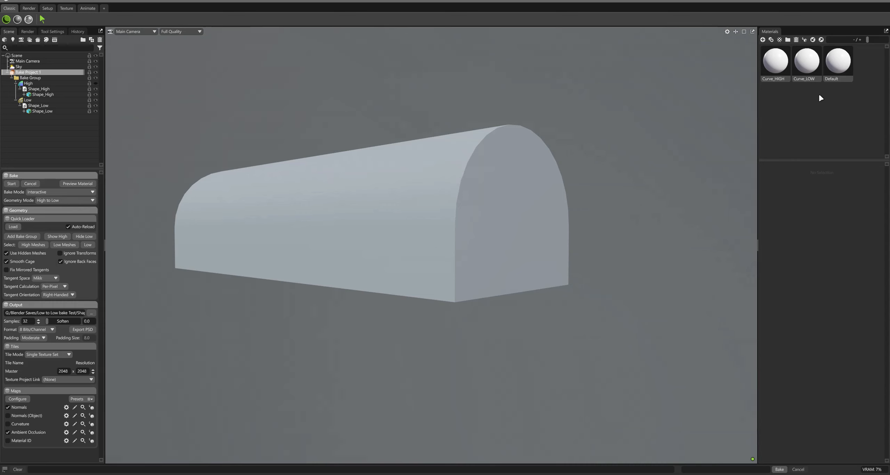
Set the Curve_HIGH material's surface mode to Bevel
click(777, 74)
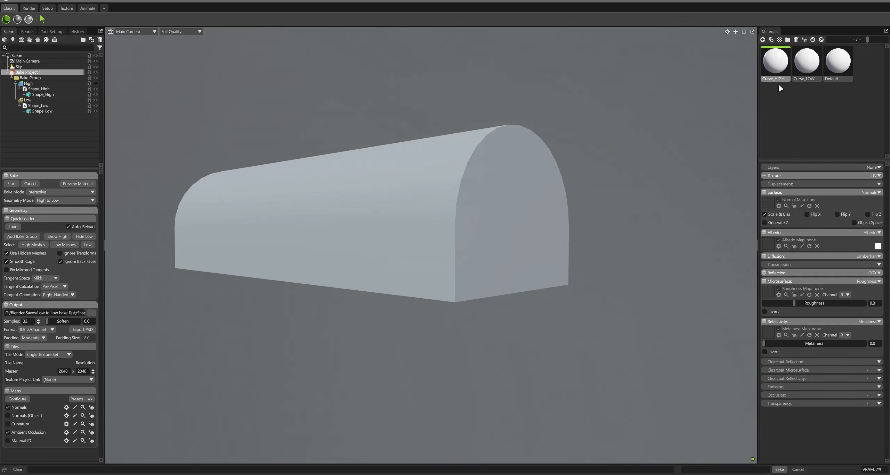
click(807, 83)
click(780, 66)
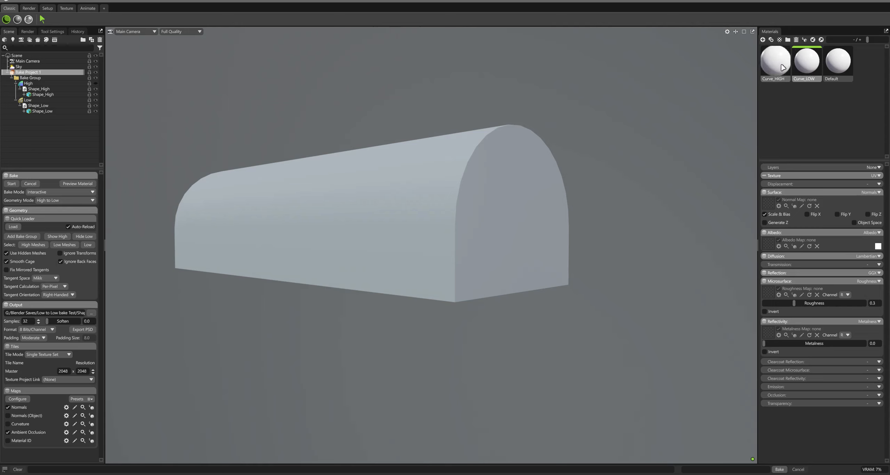
click(873, 192)
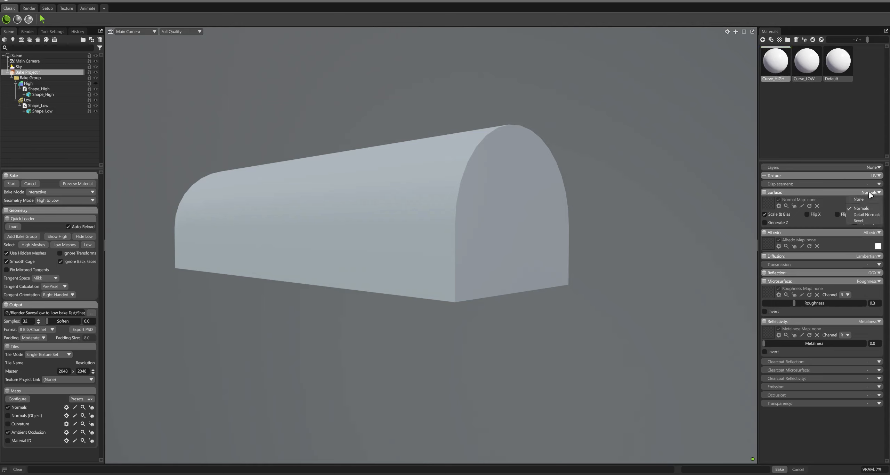
click(862, 223)
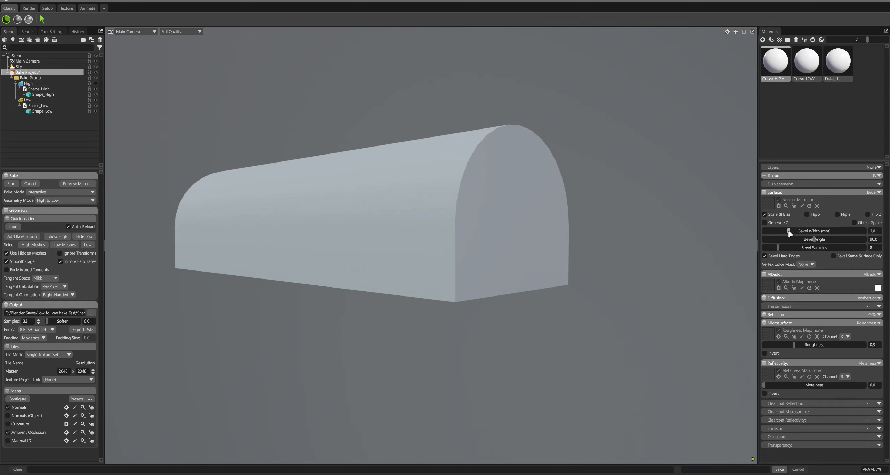
Set the bevel width to about 51.28 mm, start the bake, and preview the baked material
drag(789, 233, 846, 232)
click(11, 184)
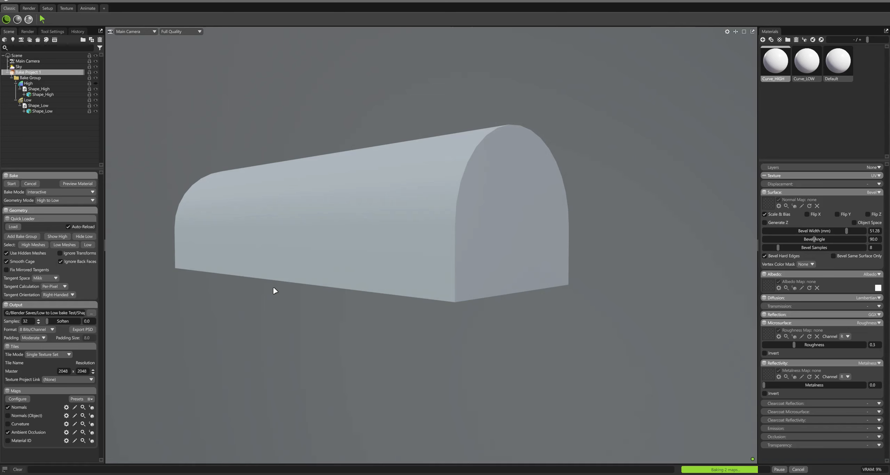
click(78, 184)
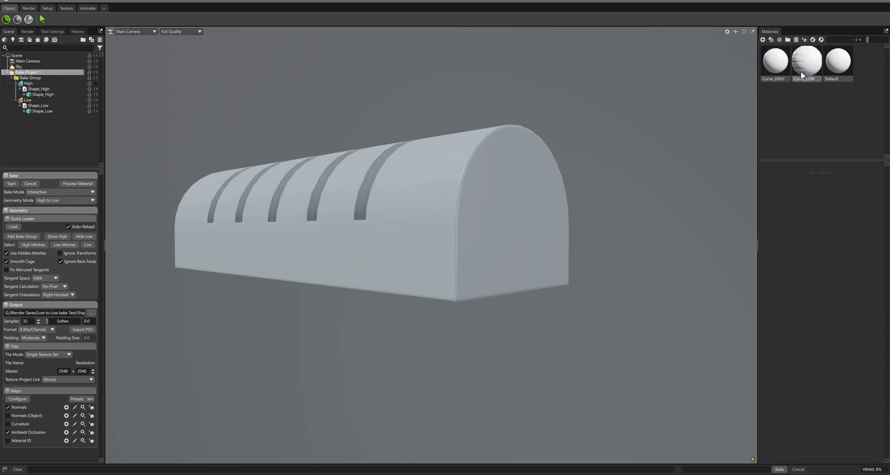
drag(399, 145, 398, 184)
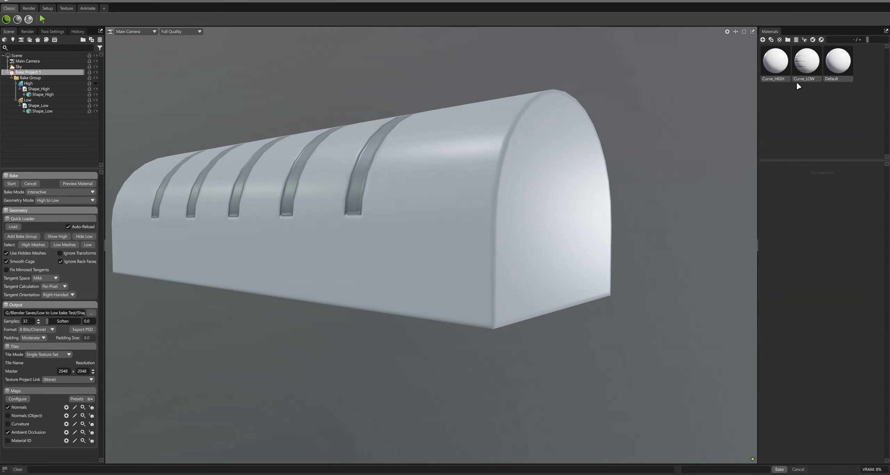
Raise the Curve_HIGH bevel width to about 76.07 mm
click(775, 62)
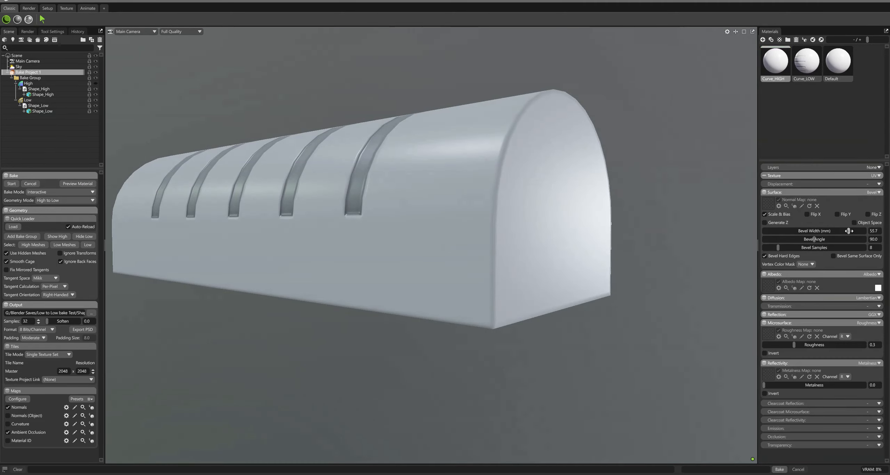
drag(848, 231, 857, 231)
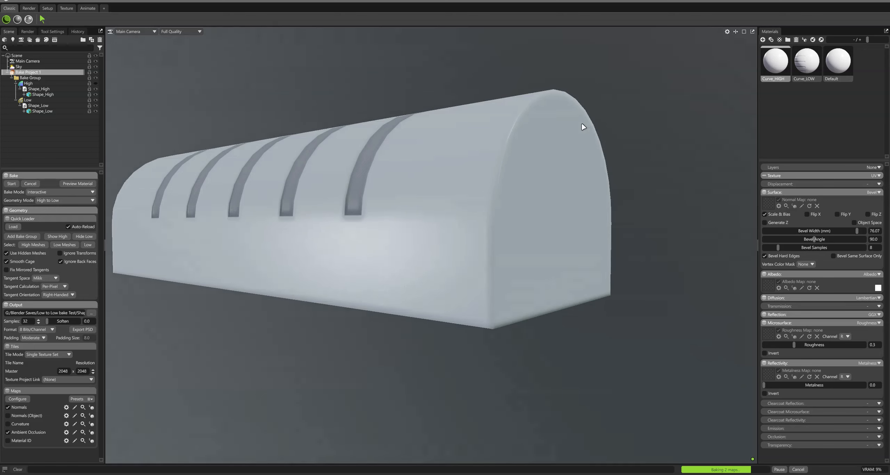
Lower the Curve_HIGH bevel width to about 33.3 mm
scroll(486, 157, up, 2)
drag(487, 156, 482, 175)
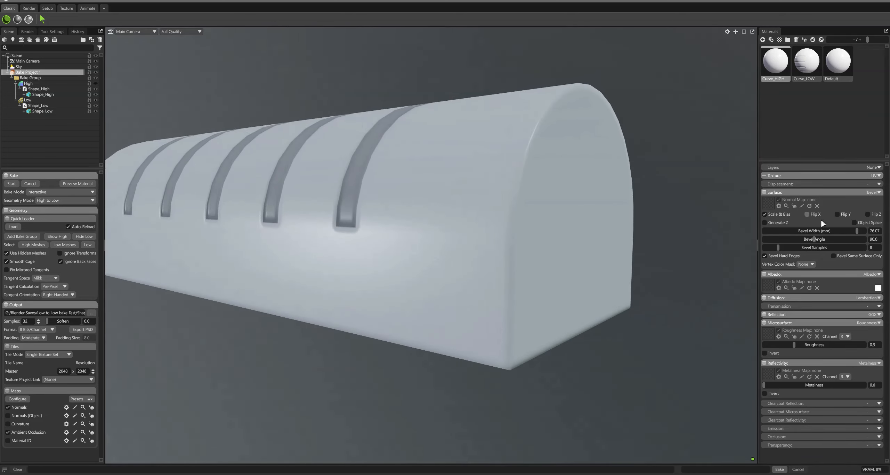
drag(841, 231, 831, 231)
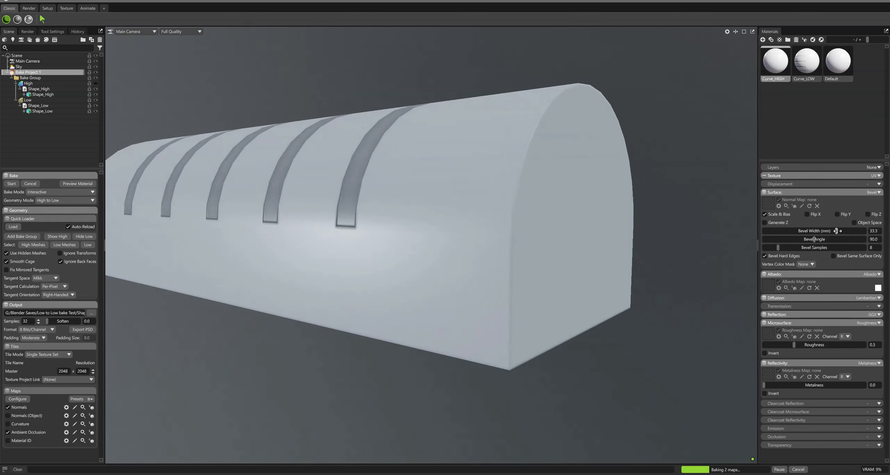